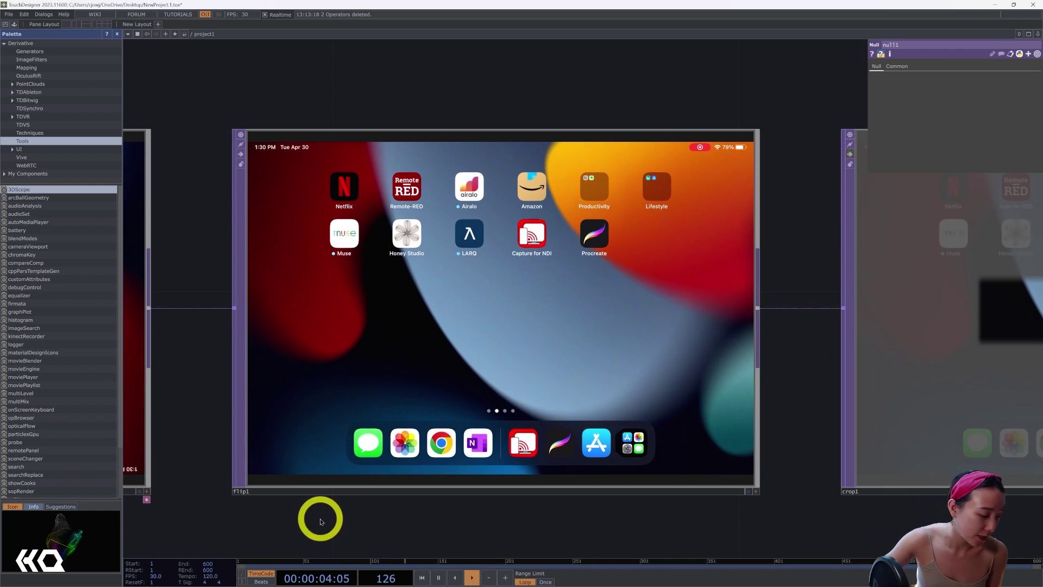
Step: Compare the Google Play Capture for NDI HX listing with the iPad app's App Store listing
key(alt+Tab)
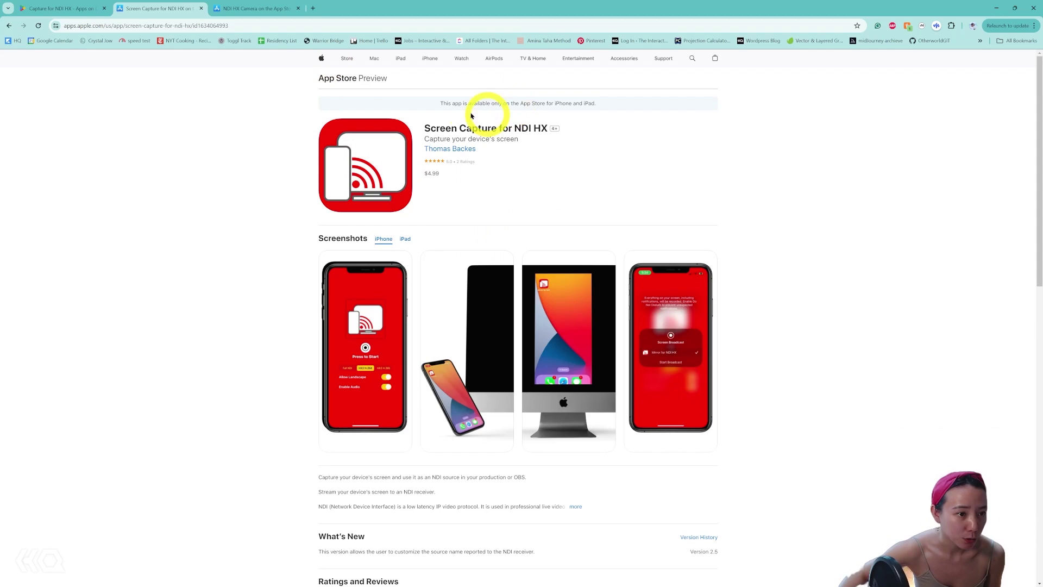
click(52, 14)
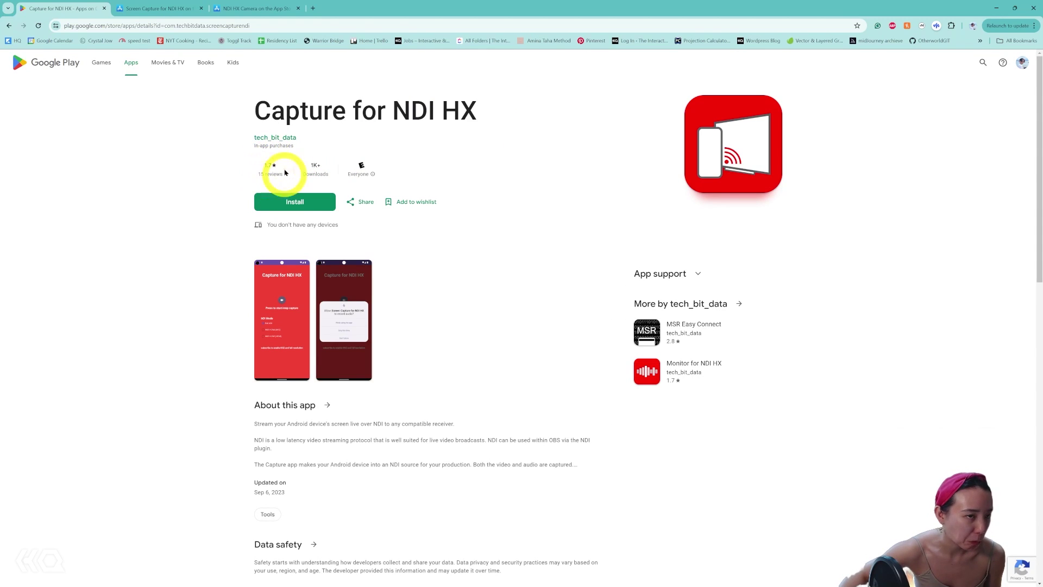
click(159, 7)
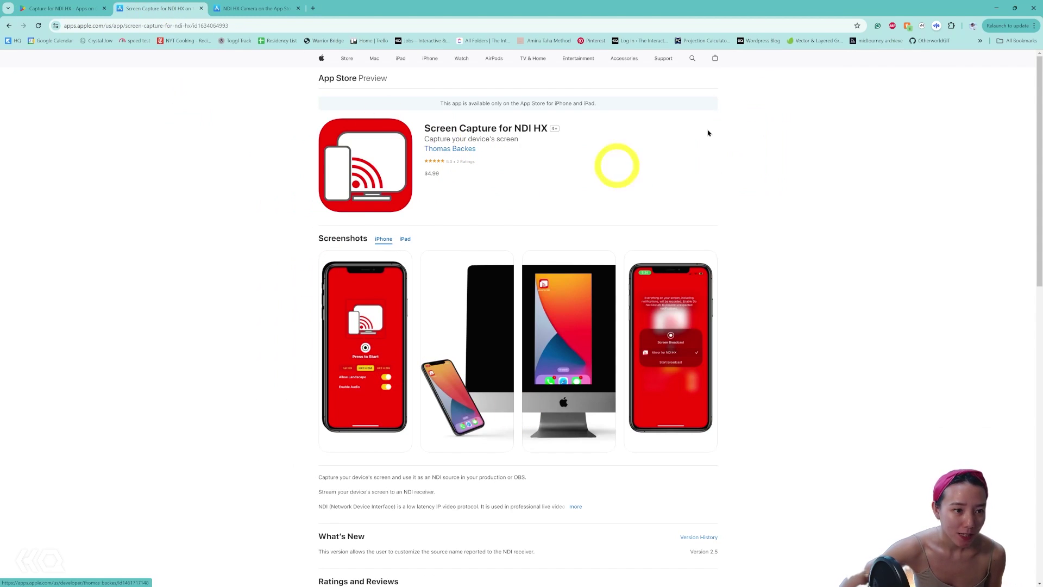
Step: Back in TouchDesigner, frame the ndiin1, flip1, crop1 and null1 chain and box-select all four nodes
click(1000, 11)
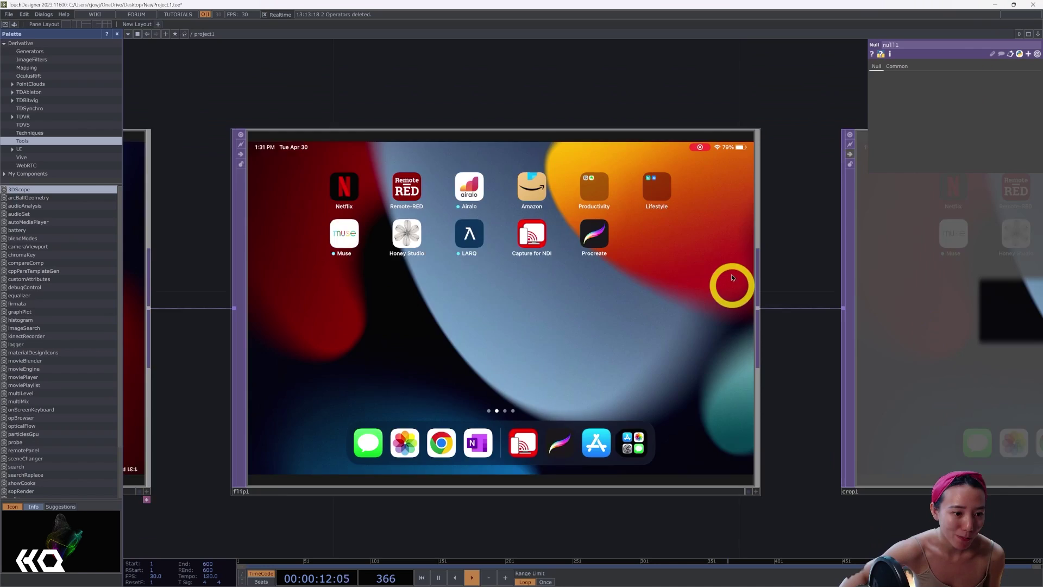
scroll(731, 284, down, 5)
drag(611, 411, 570, 412)
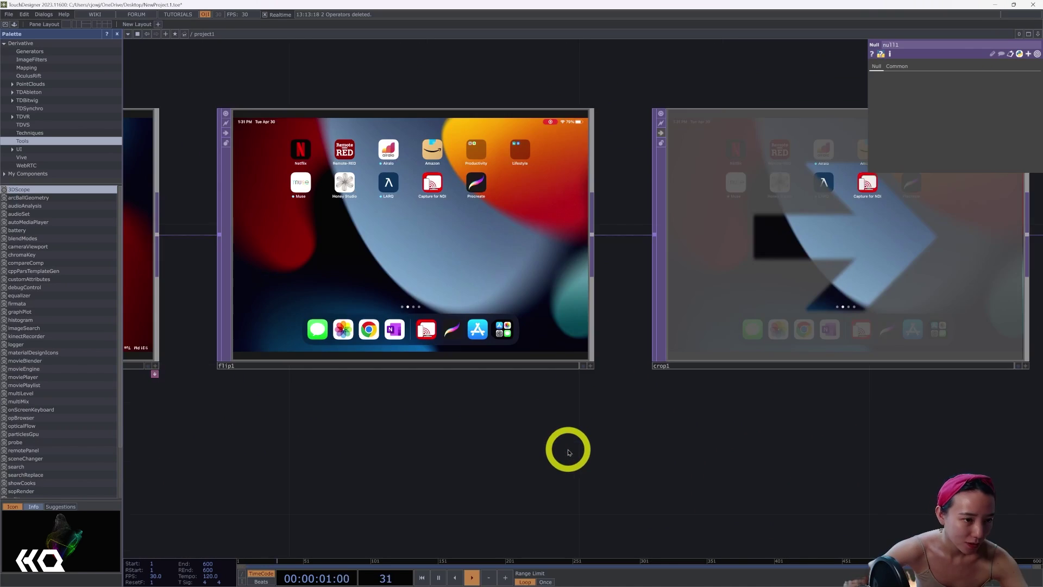
drag(568, 447, 740, 475)
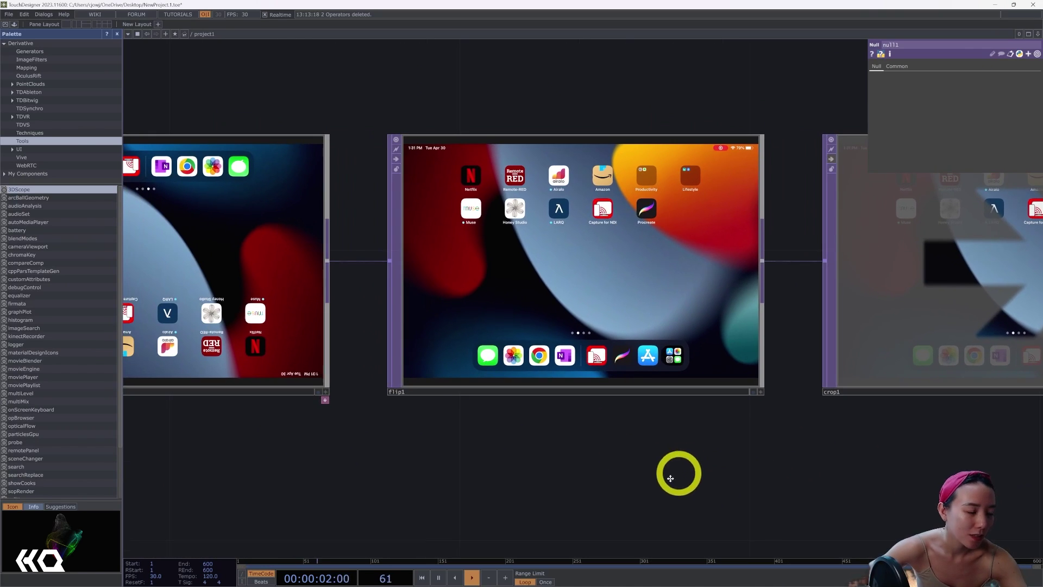
drag(677, 472, 649, 507)
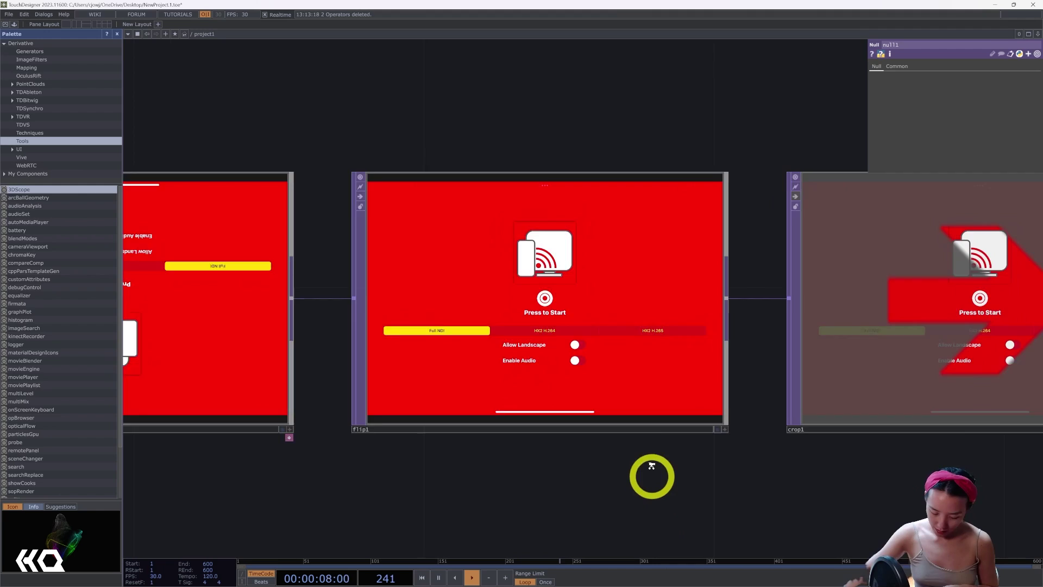
scroll(650, 489, down, 5)
drag(650, 525, 657, 400)
scroll(657, 401, down, 3)
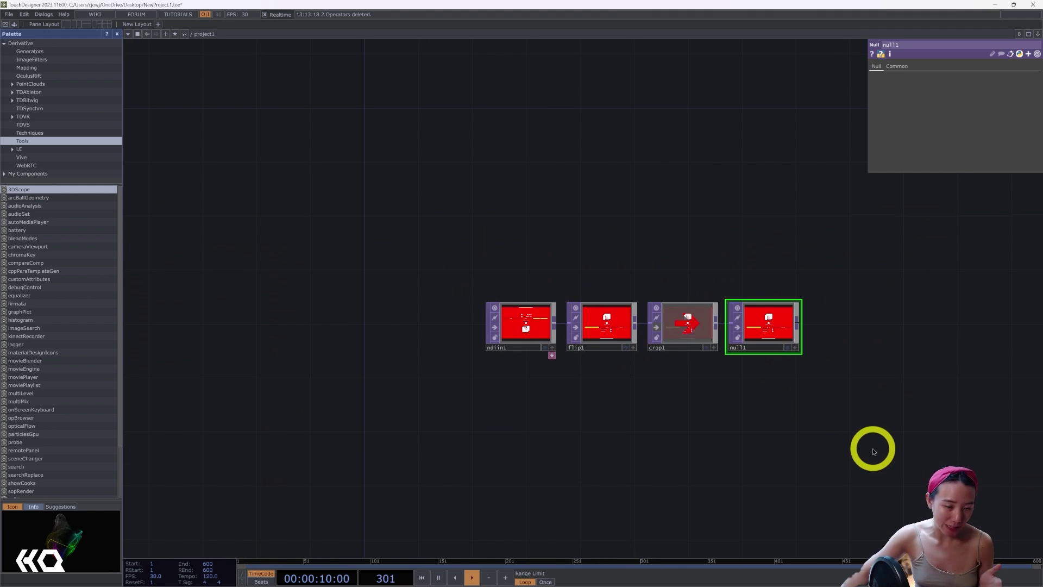
drag(872, 450, 442, 220)
key(Delete)
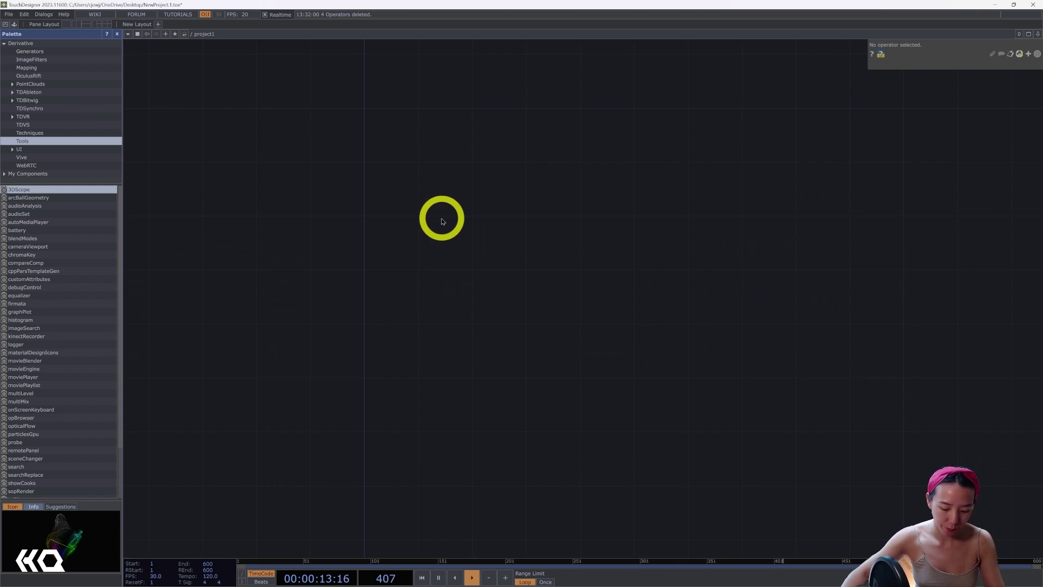
drag(345, 313, 237, 384)
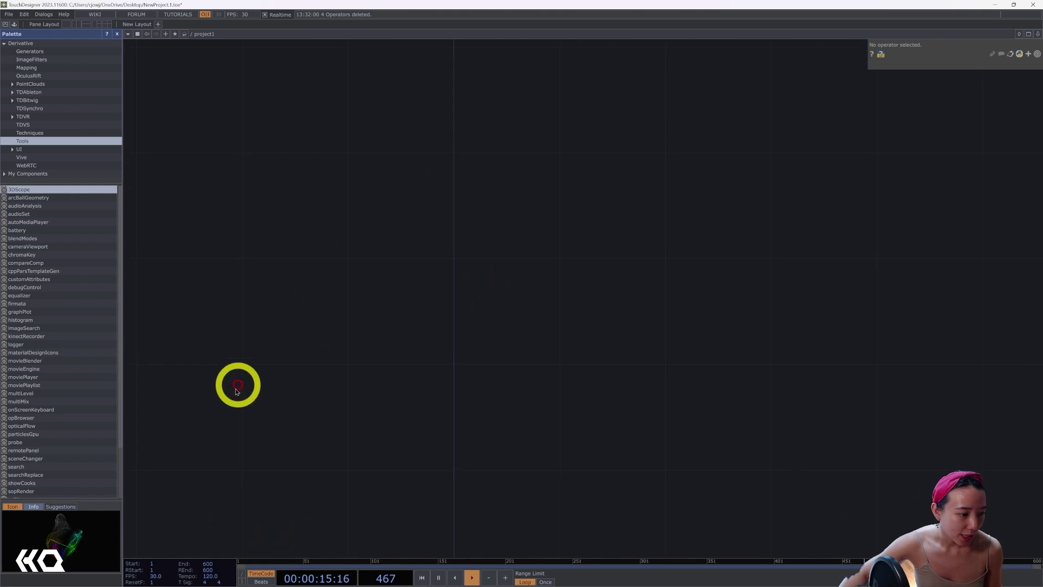
click(159, 575)
text(60)
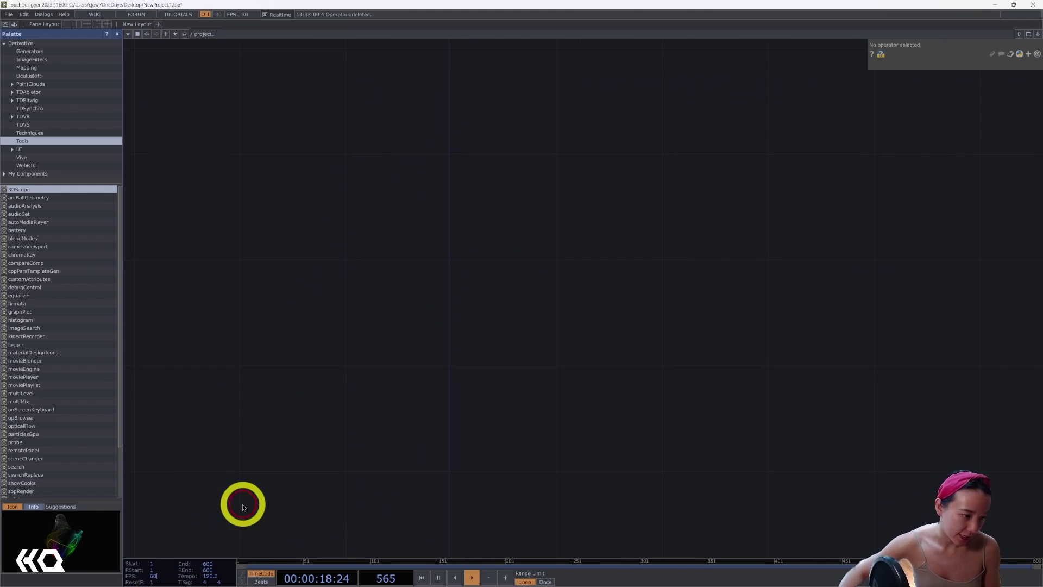
key(Return)
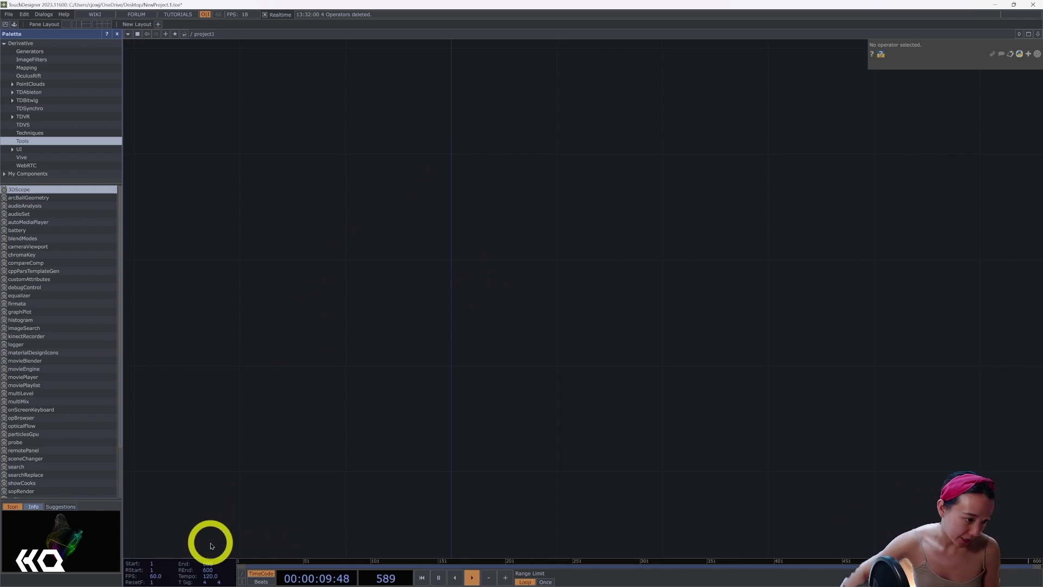
click(158, 575)
text(30)
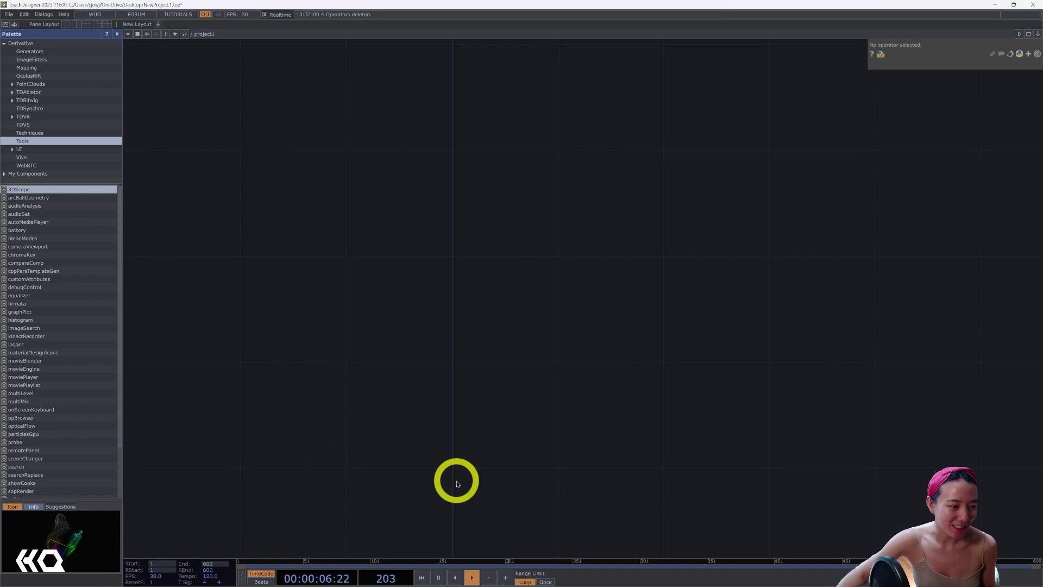
drag(526, 314, 504, 338)
Step: Add an NDI In TOP whose Source Name is the iPad's Screen Capture for NDI HX feed
double_click(504, 337)
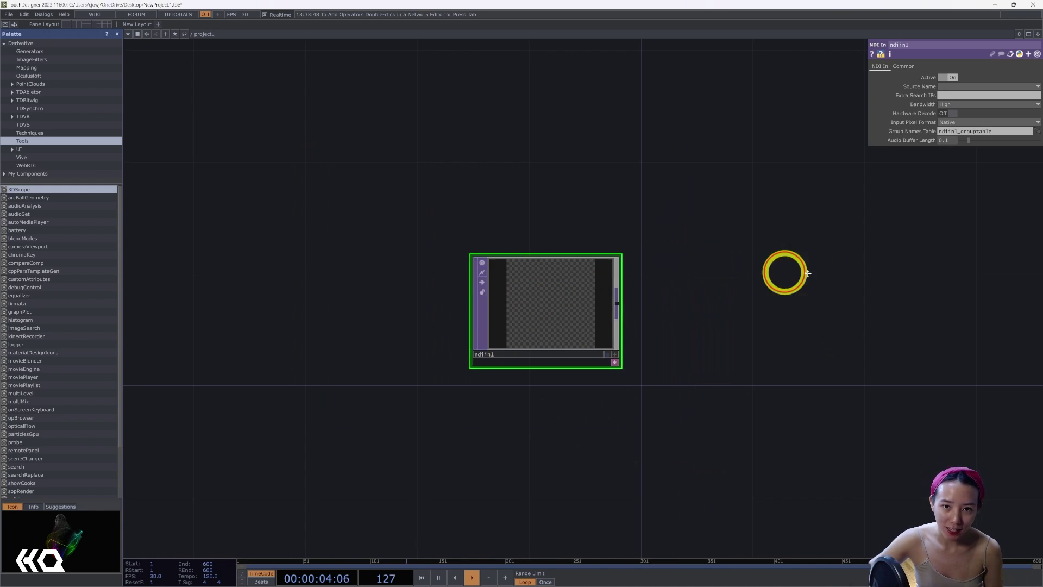
drag(716, 272, 858, 258)
click(957, 87)
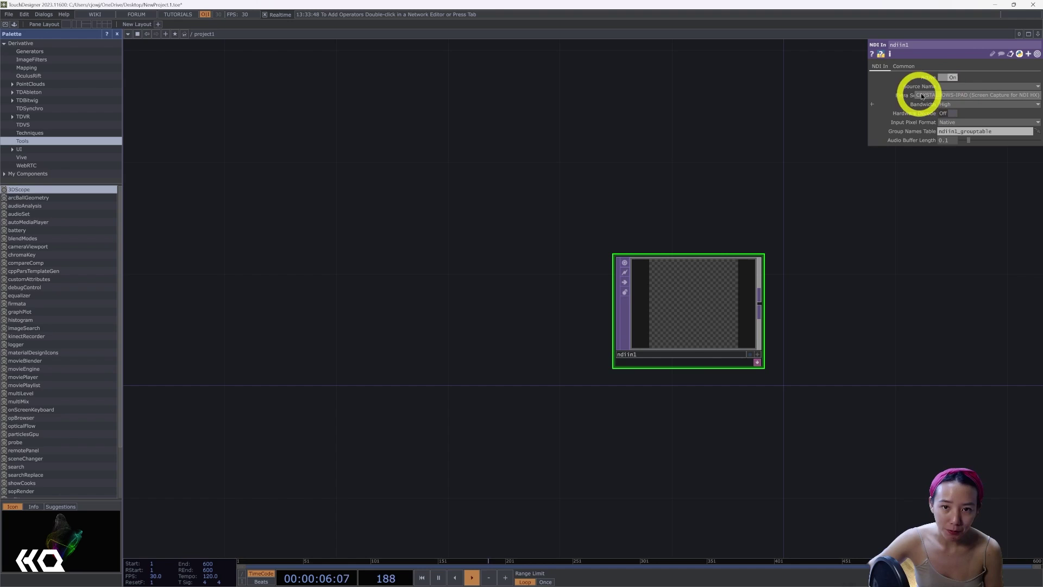
click(951, 96)
scroll(698, 259, up, 5)
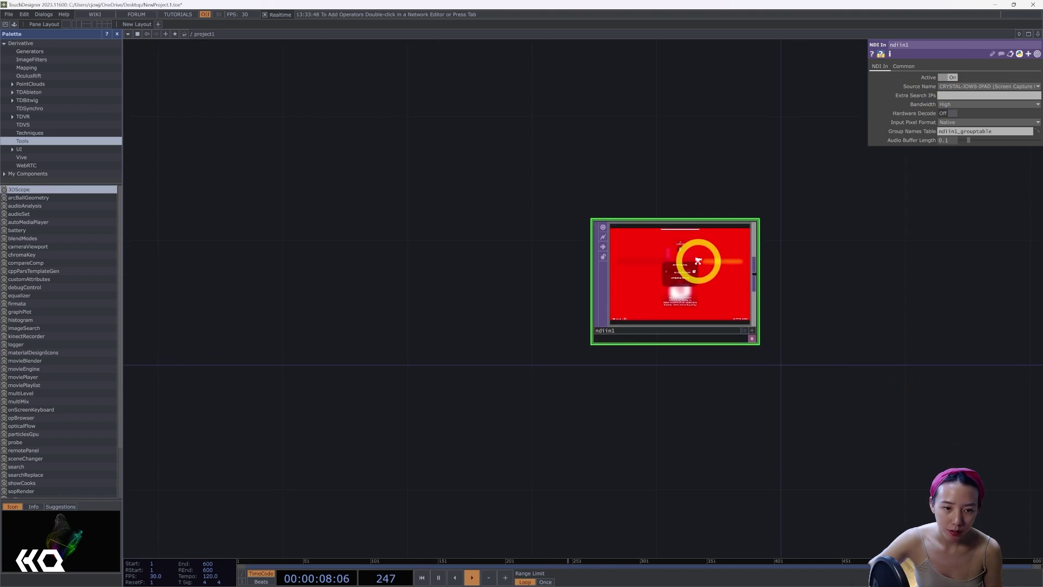
scroll(672, 288, up, 5)
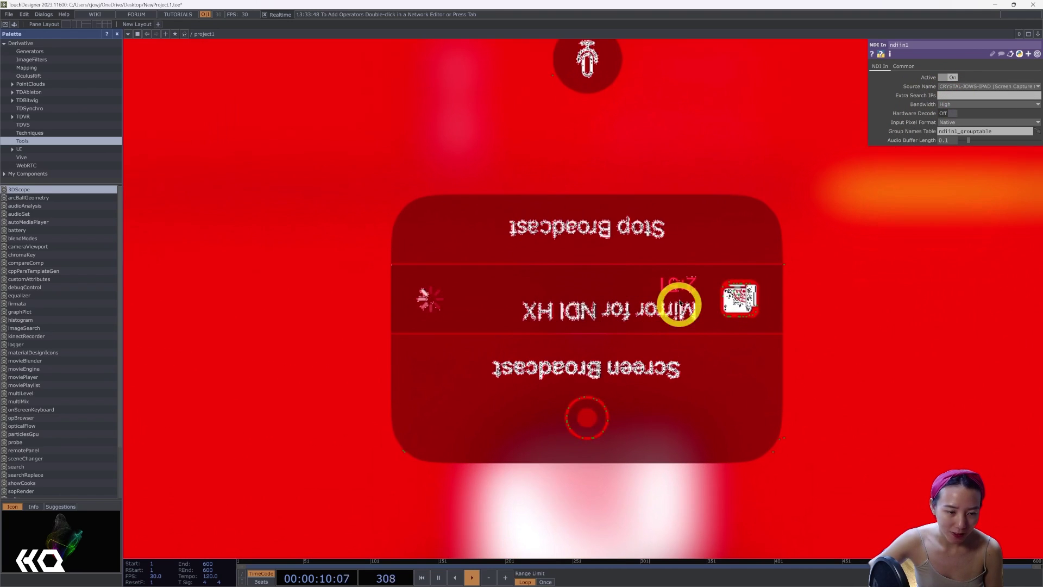
scroll(568, 273, up, 3)
scroll(601, 349, down, 6)
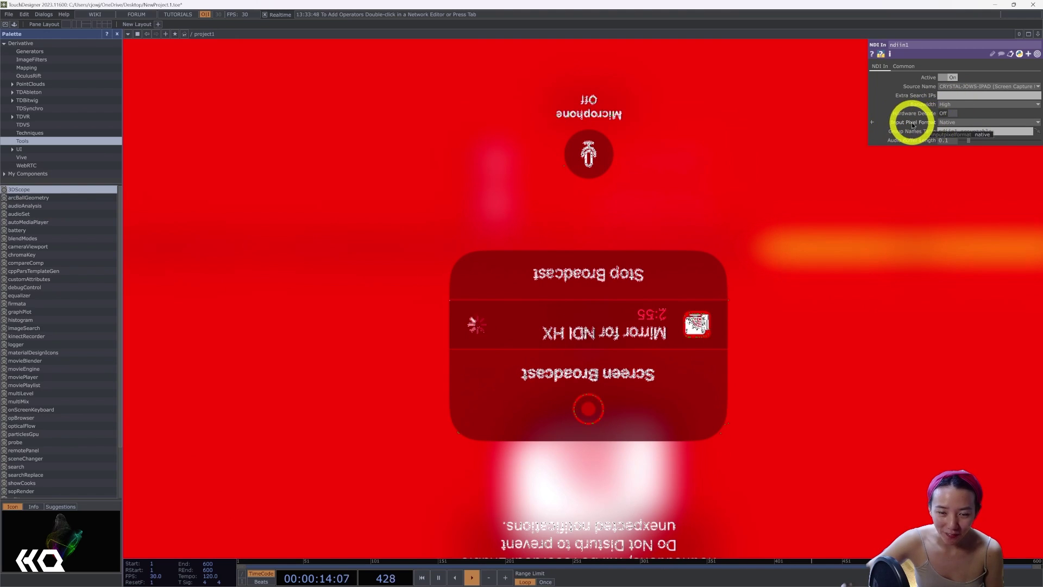
Step: Set ndiin1's Input Pixel Format to 8-Bit
click(944, 125)
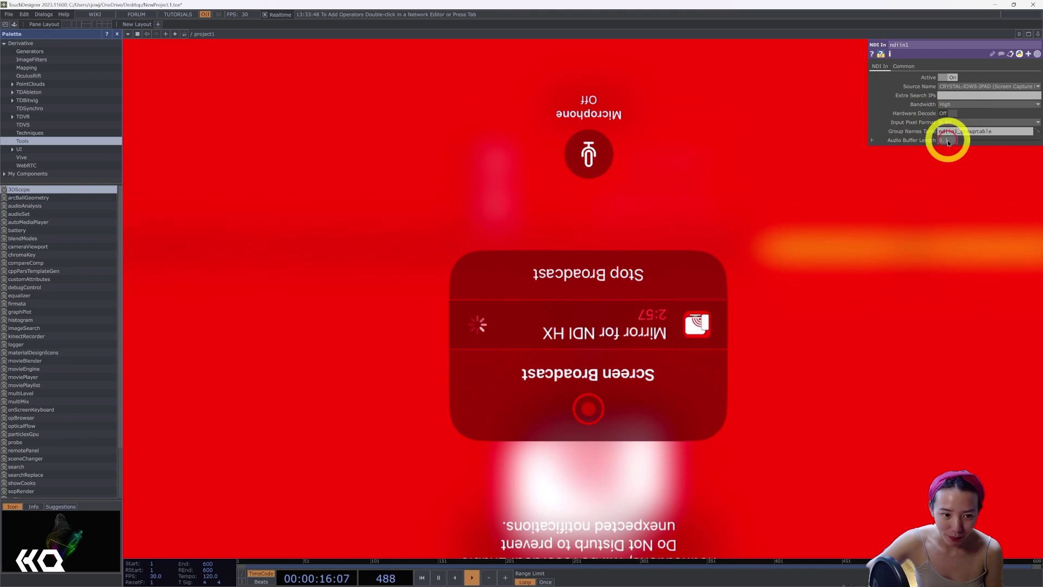
click(948, 140)
scroll(682, 291, down, 5)
drag(924, 299, 612, 330)
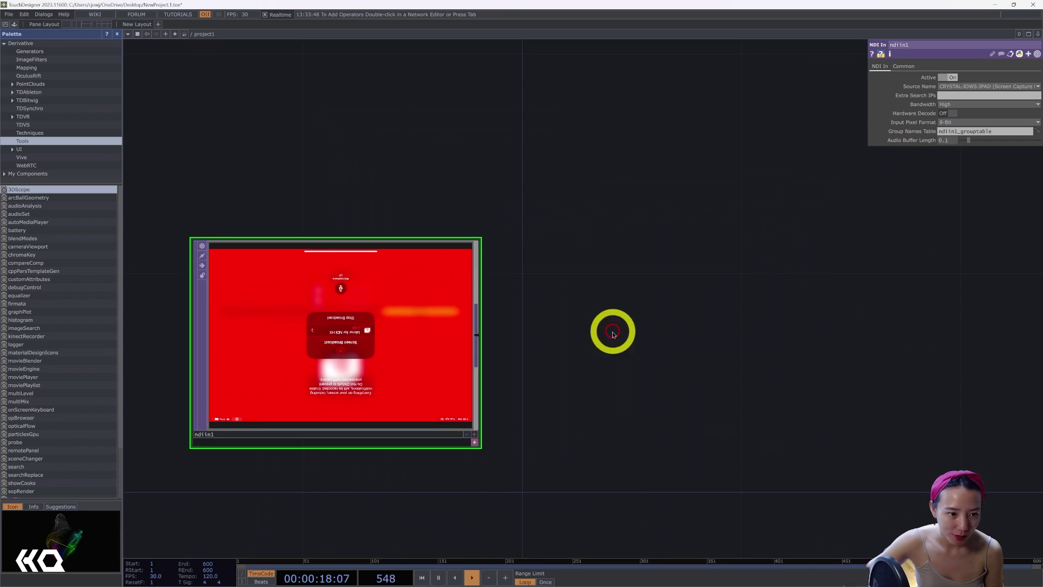
scroll(393, 343, up, 5)
Step: Add a Flip TOP after ndiin1 with Flip X and Flip Y turned on
key(Tab)
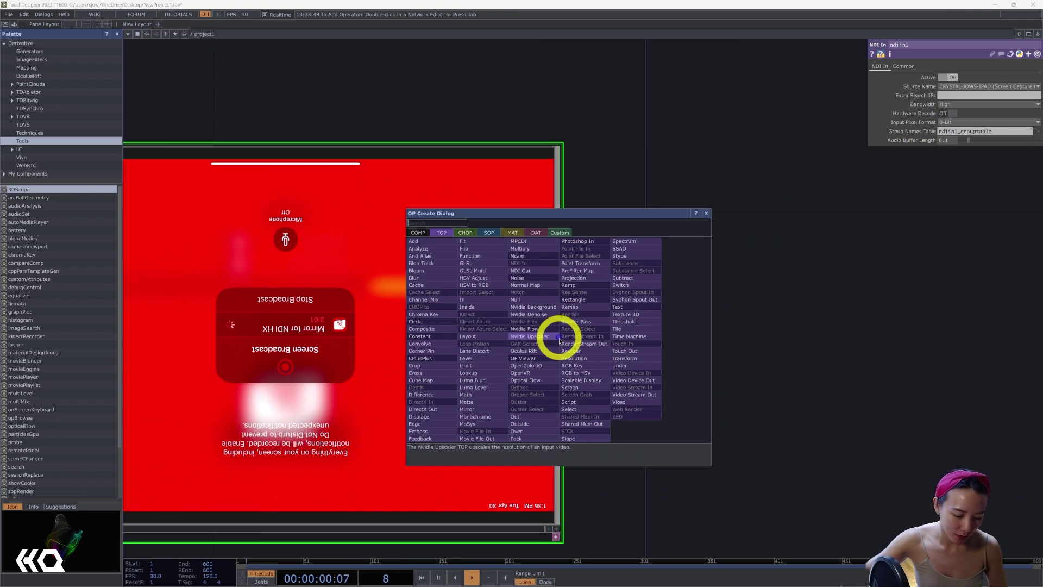
text(fli)
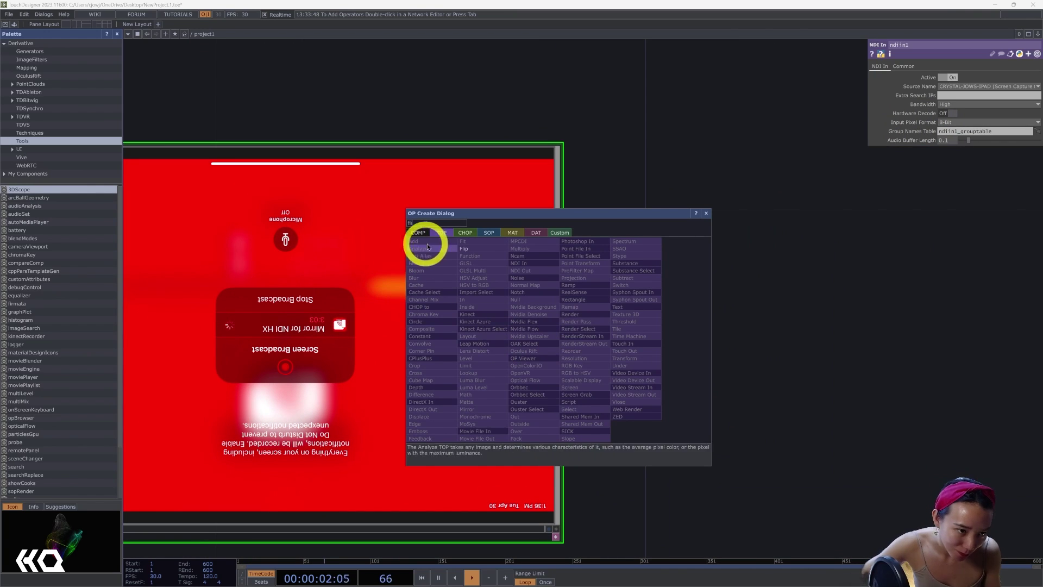
click(470, 249)
click(858, 330)
scroll(858, 330, down, 5)
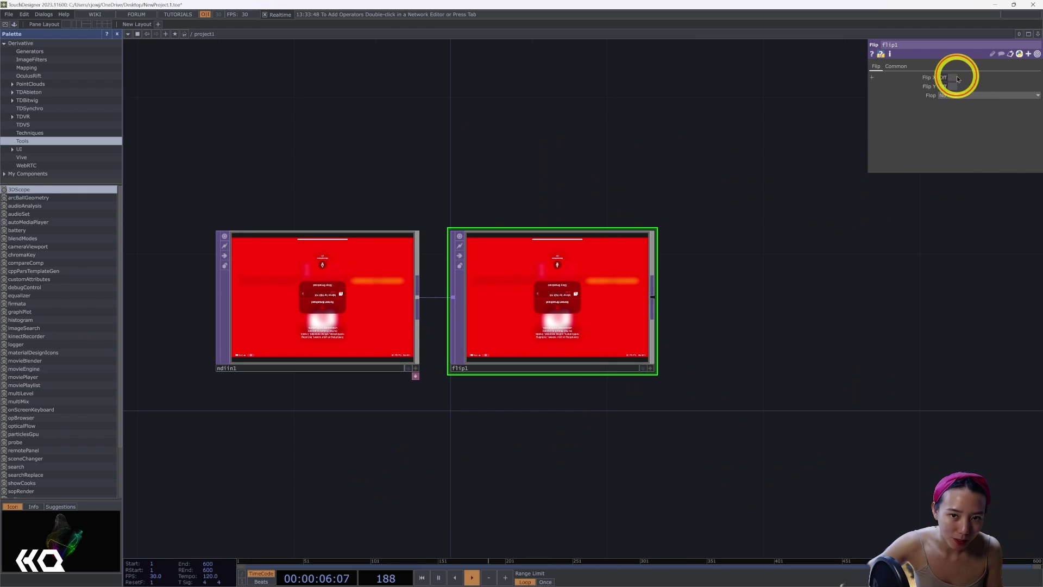
click(957, 78)
click(956, 85)
scroll(608, 285, up, 4)
scroll(679, 320, down, 1)
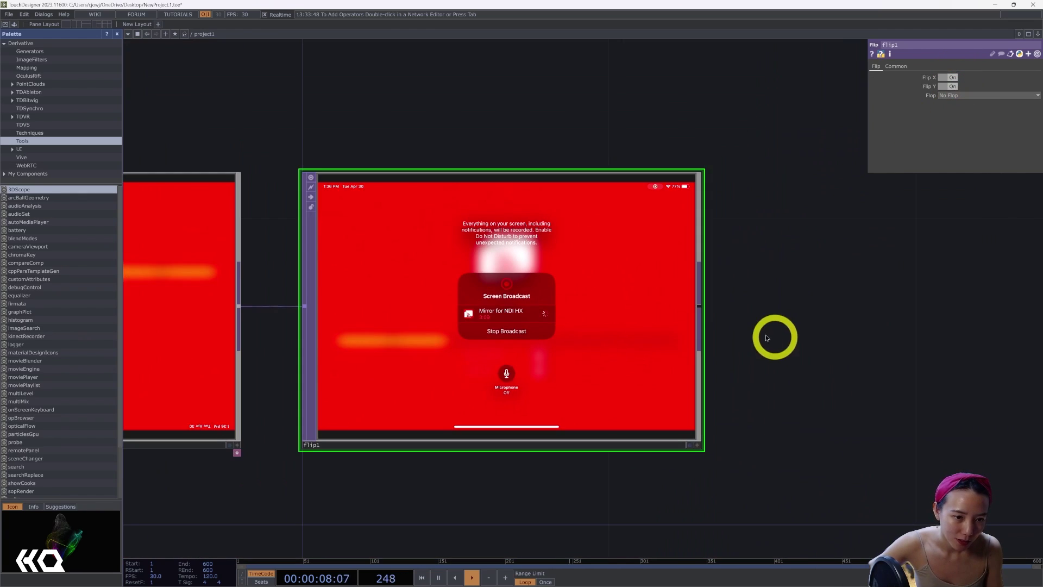
Step: Add a Null TOP, null1, wired after flip1
key(Tab)
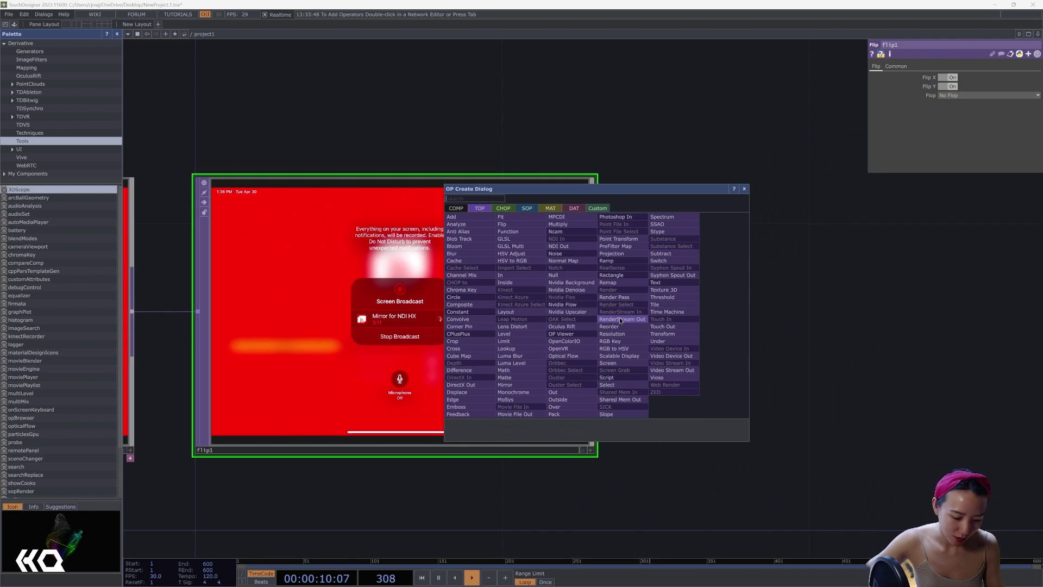
click(573, 275)
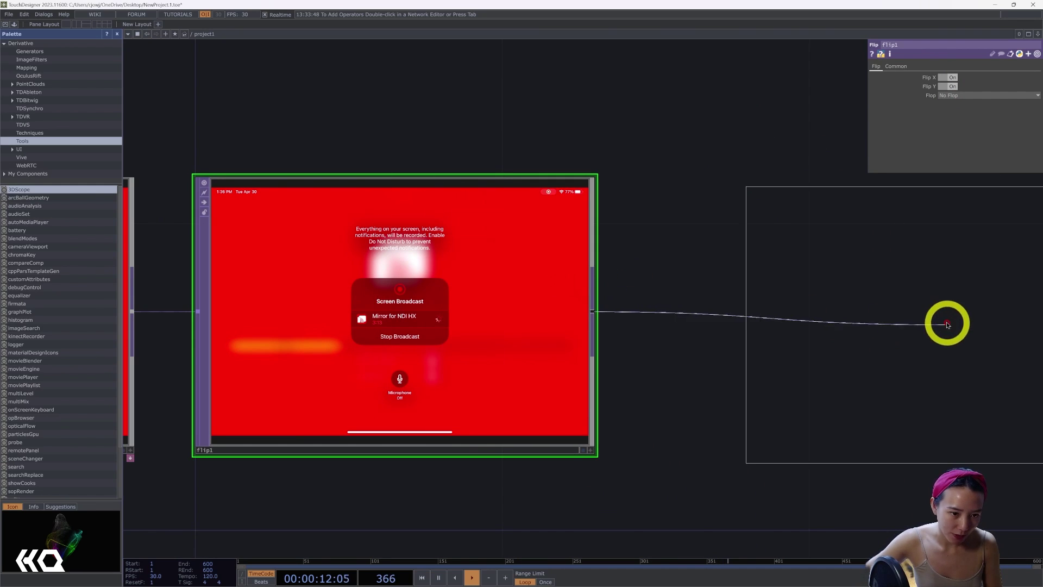
click(948, 325)
scroll(596, 263, down, 4)
scroll(855, 326, up, 8)
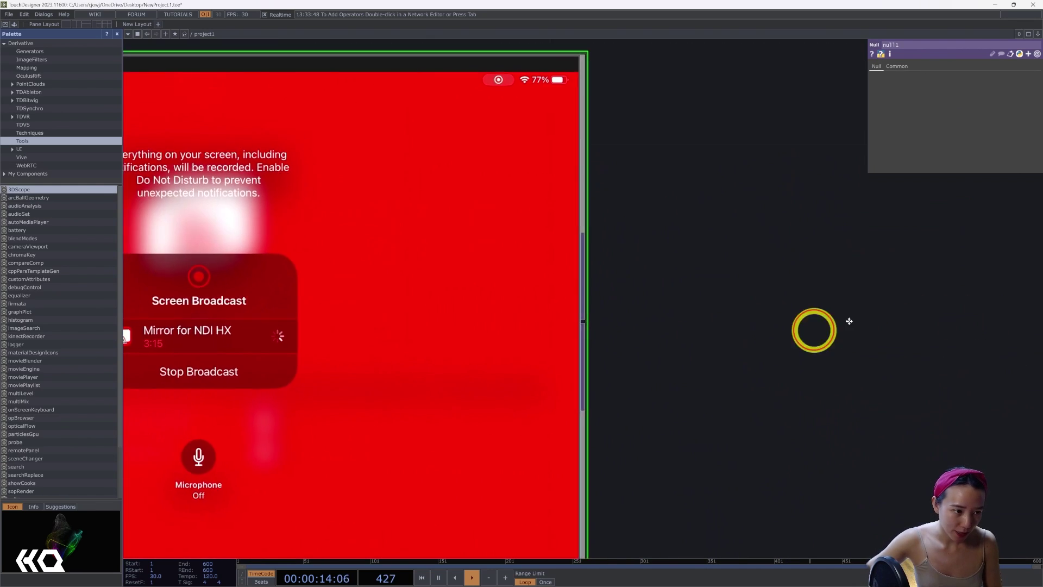
scroll(849, 321, down, 6)
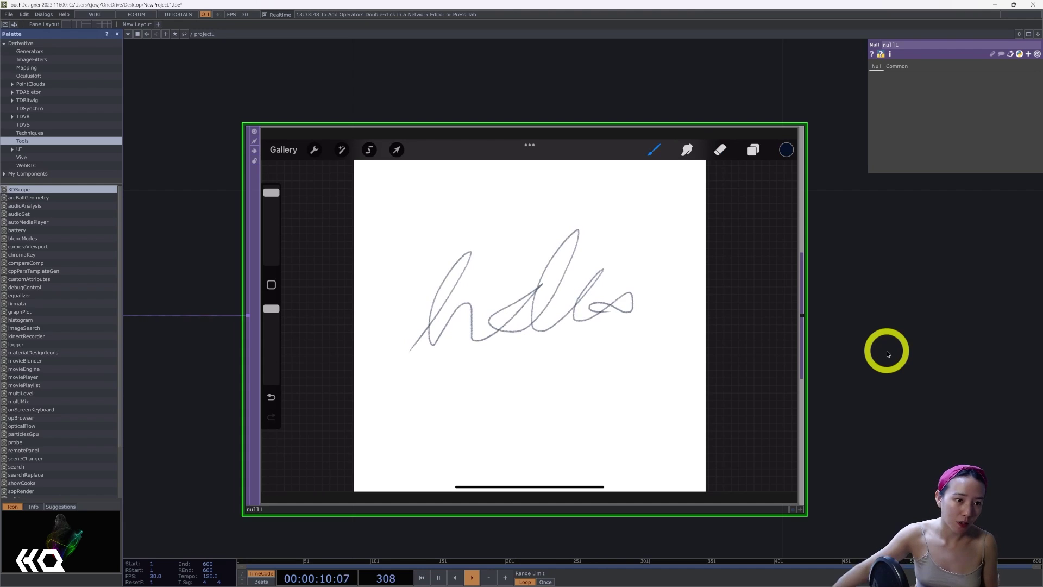
Step: Show null1 as the network background and insert a Crop TOP between flip1 and null1
scroll(886, 354, down, 3)
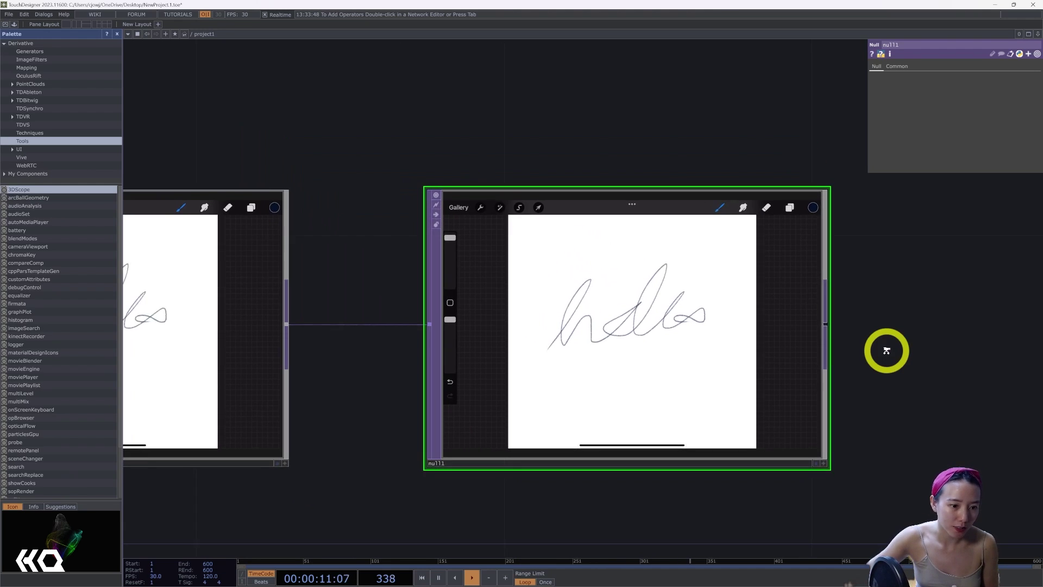
click(817, 463)
right_click(467, 327)
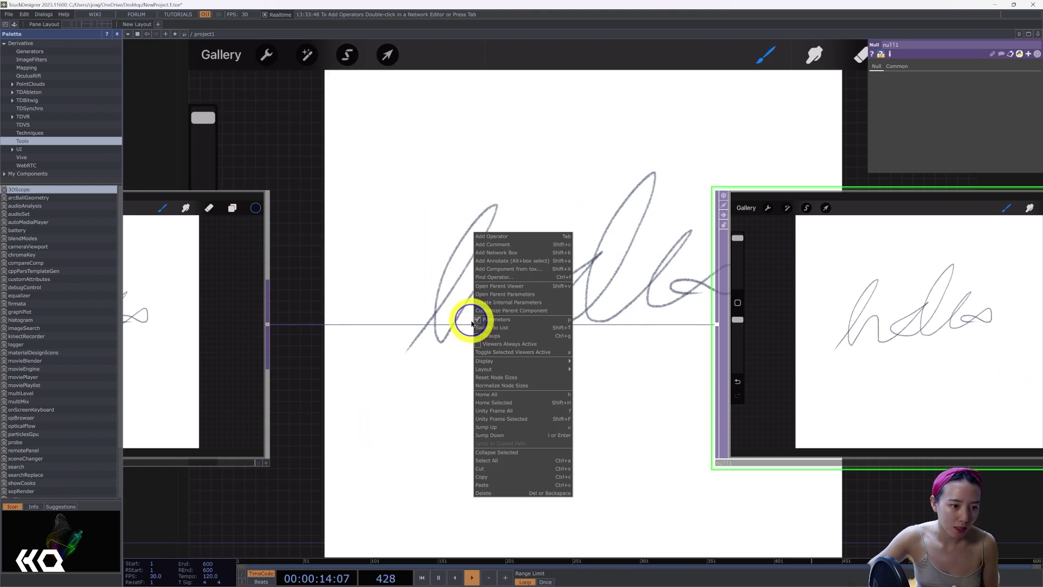
click(466, 326)
right_click(466, 327)
click(489, 320)
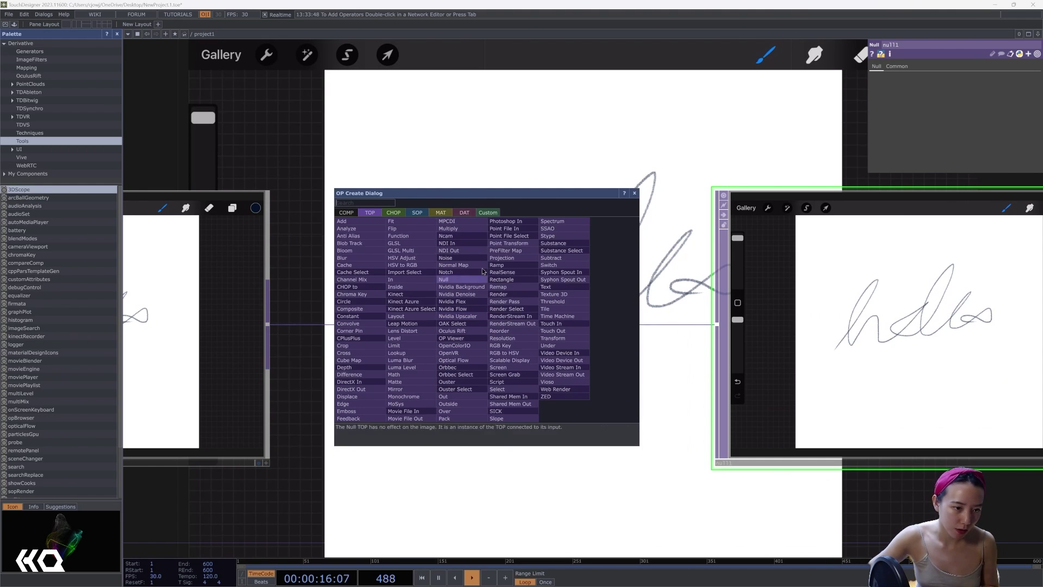
text(crop)
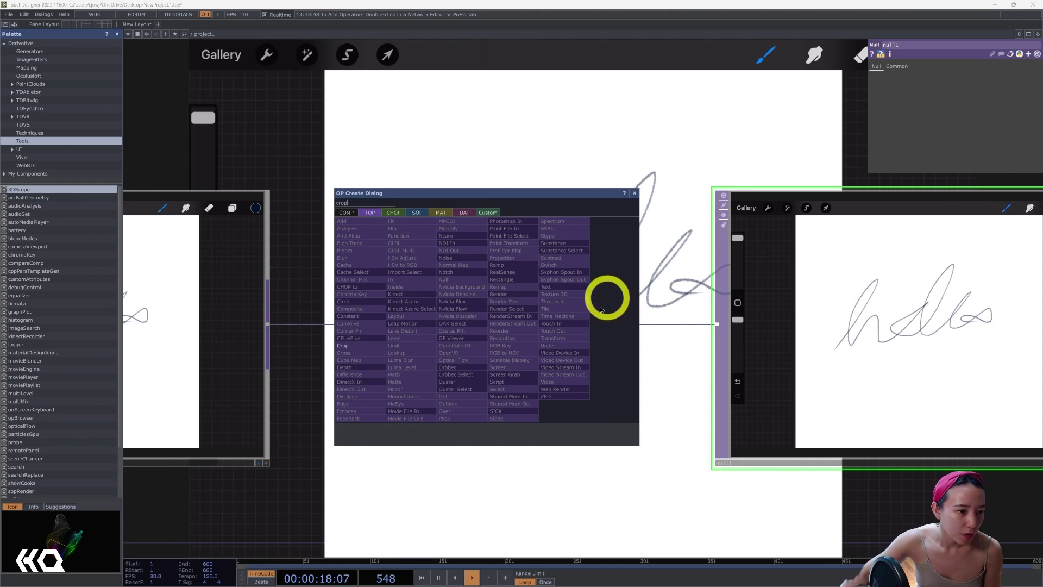
click(348, 347)
click(493, 312)
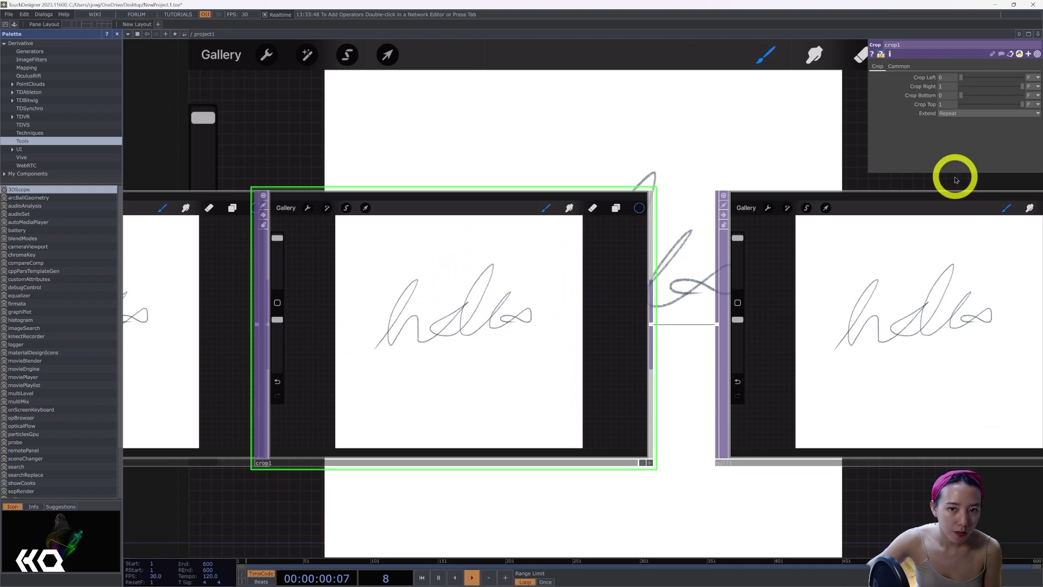
Step: Crop the capture to left 0.192, right 0.901, top 0.854, bottom 0.033
drag(968, 77, 974, 77)
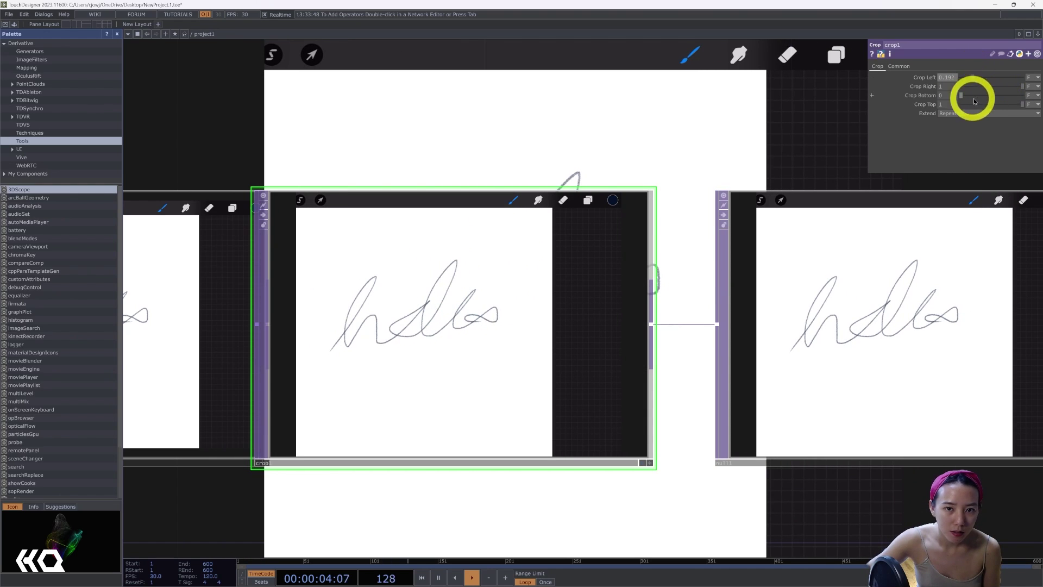
drag(1019, 104, 1009, 101)
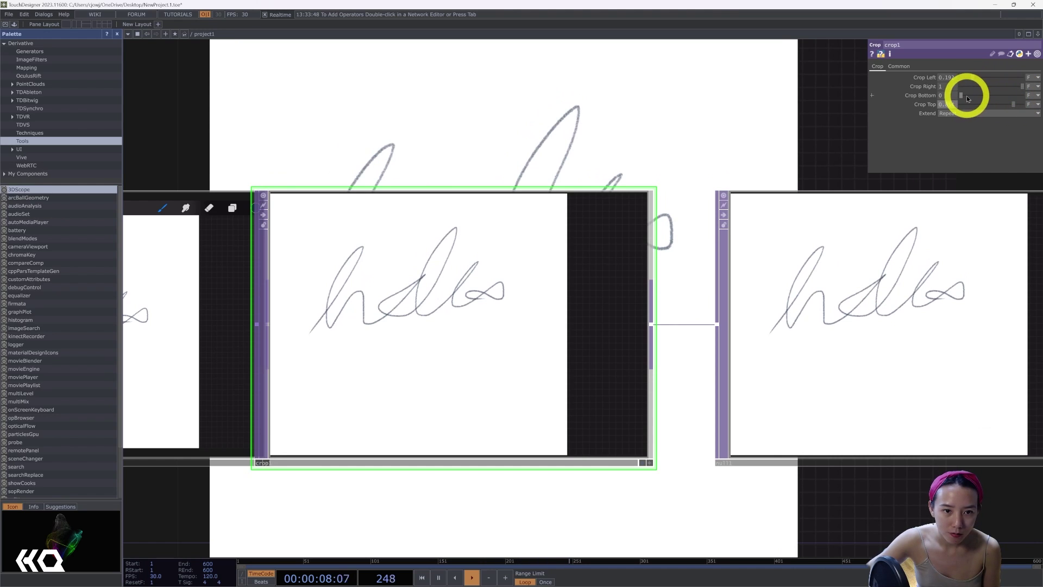
drag(961, 96, 1011, 86)
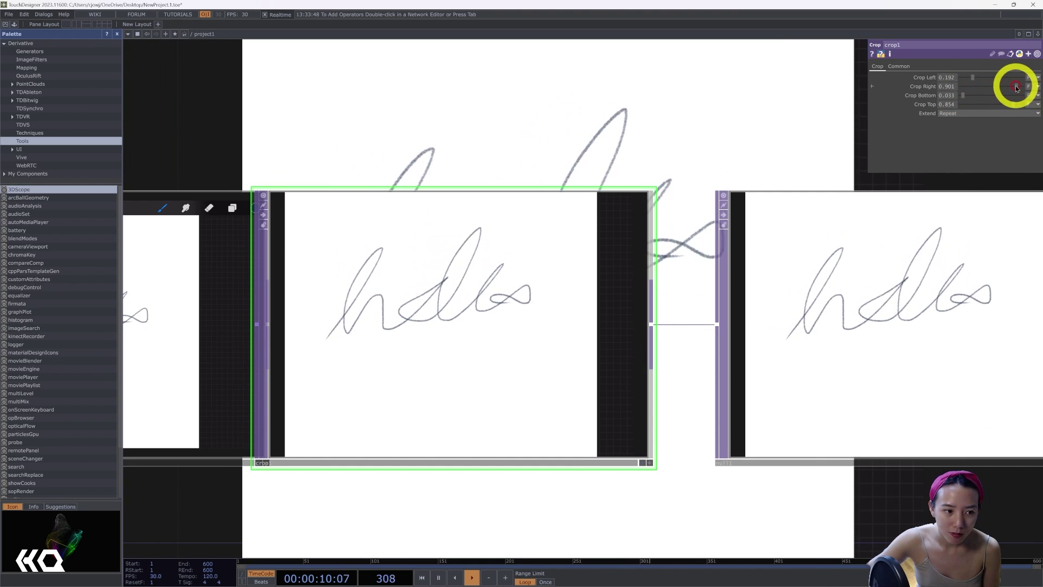
scroll(697, 135, down, 2)
scroll(694, 163, down, 3)
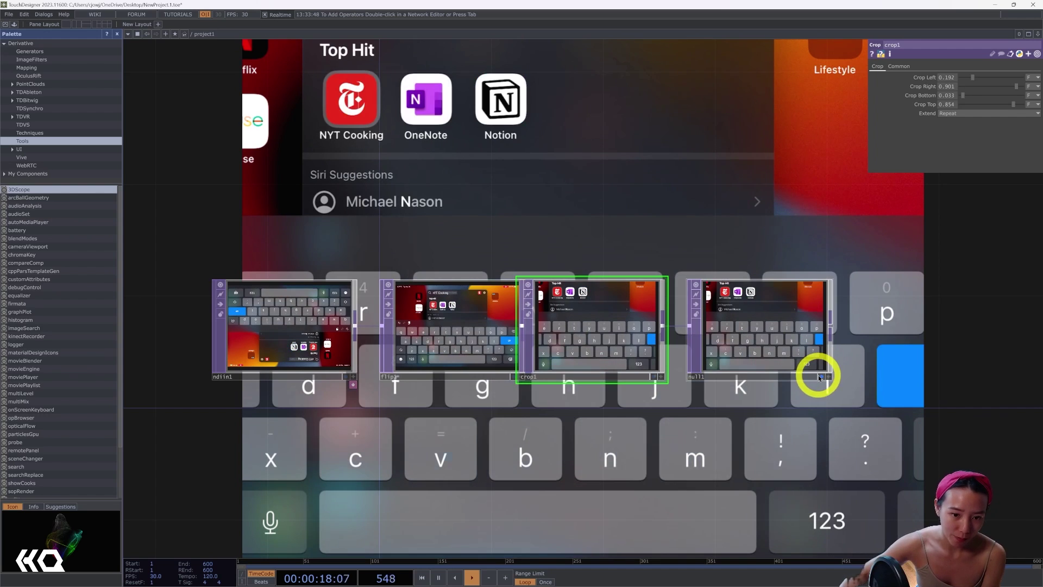
Step: Turn off null1's background display and bring up the NDI HX Camera App Store page
click(820, 376)
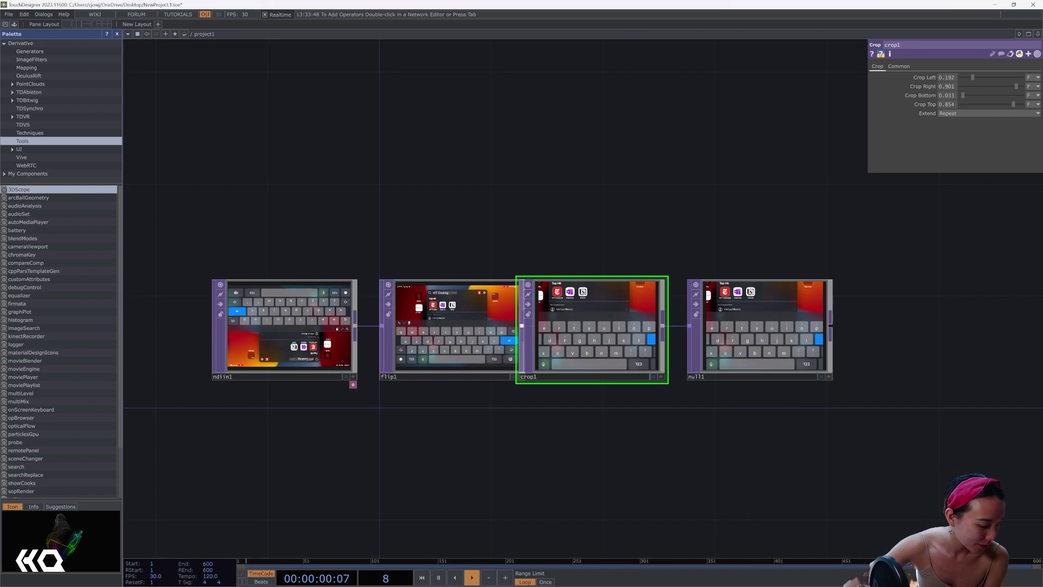
key(alt+Tab)
click(237, 10)
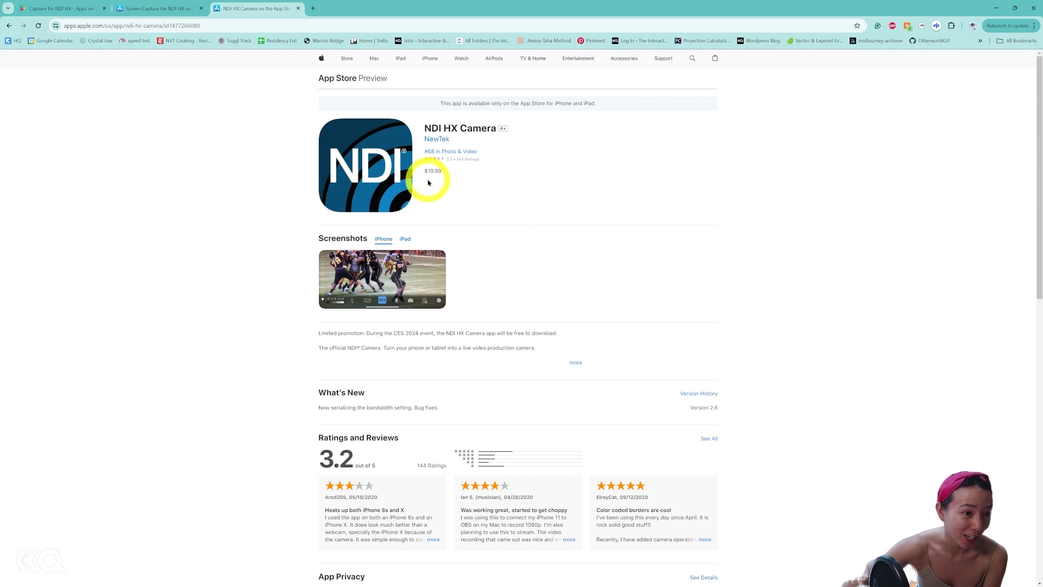
Step: Highlight the NDI HX Camera's $19.99 price, then minimize the browser
drag(428, 171, 451, 172)
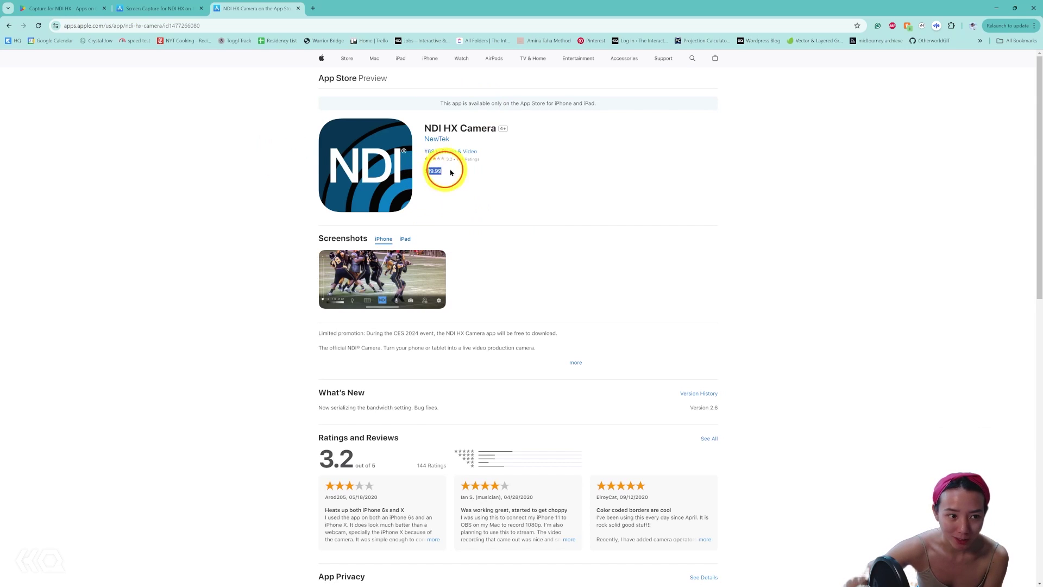
triple_click(447, 173)
click(736, 145)
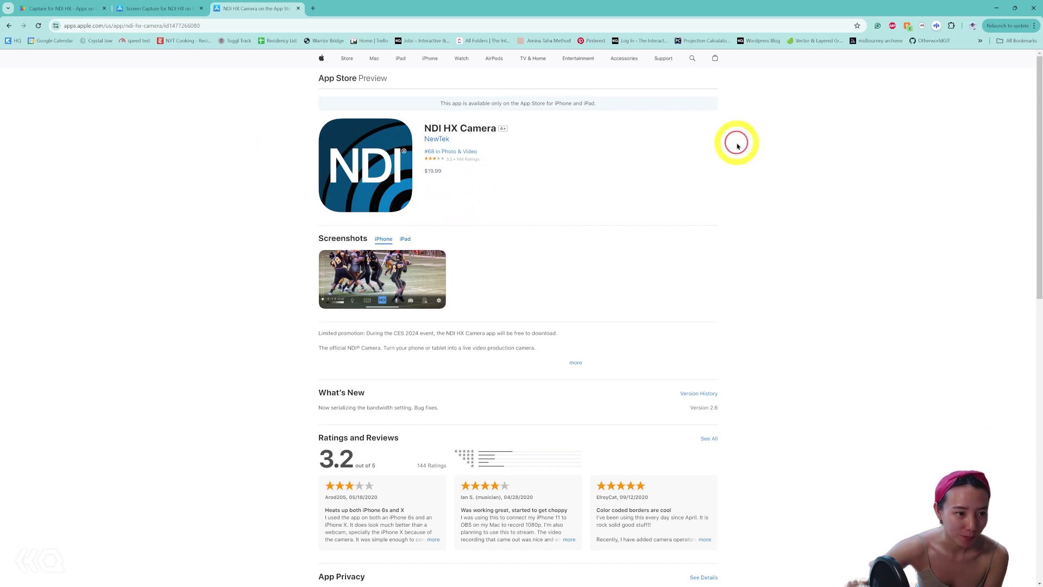
click(993, 8)
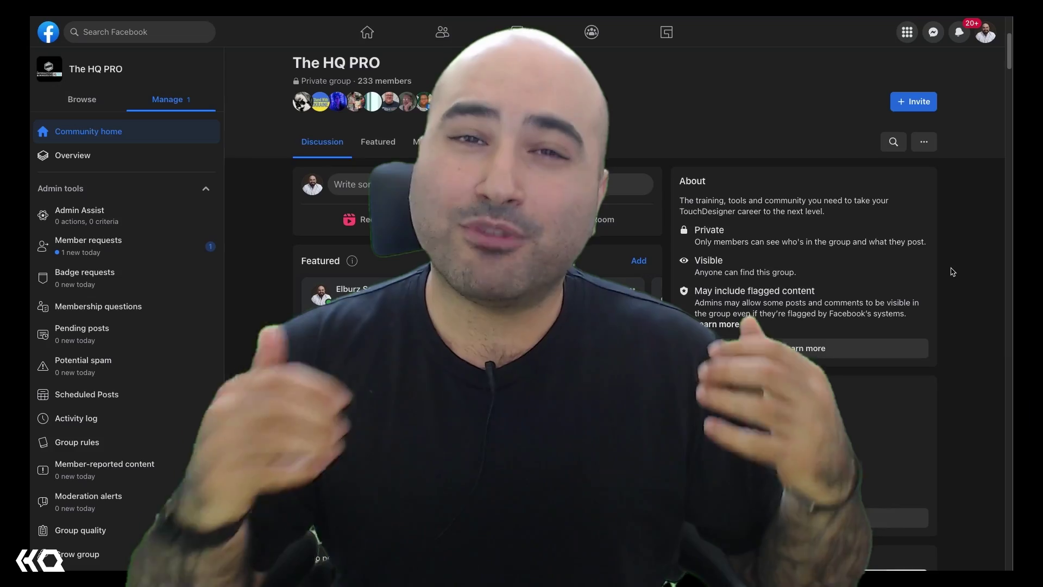
Step: Scroll The HQ PRO group page down to its Recent files list and feed posts
scroll(953, 271, down, 3)
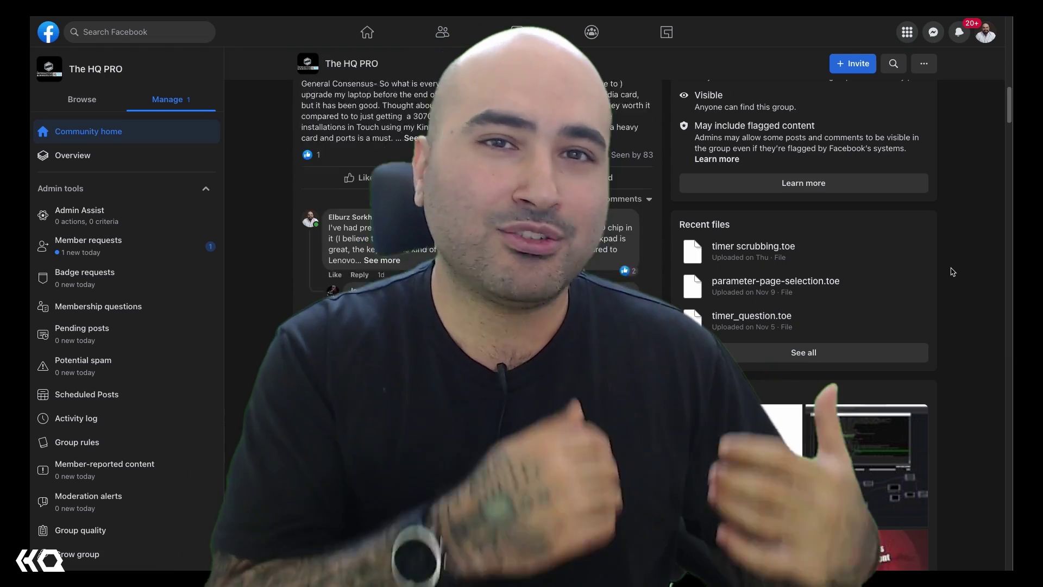
scroll(952, 271, down, 5)
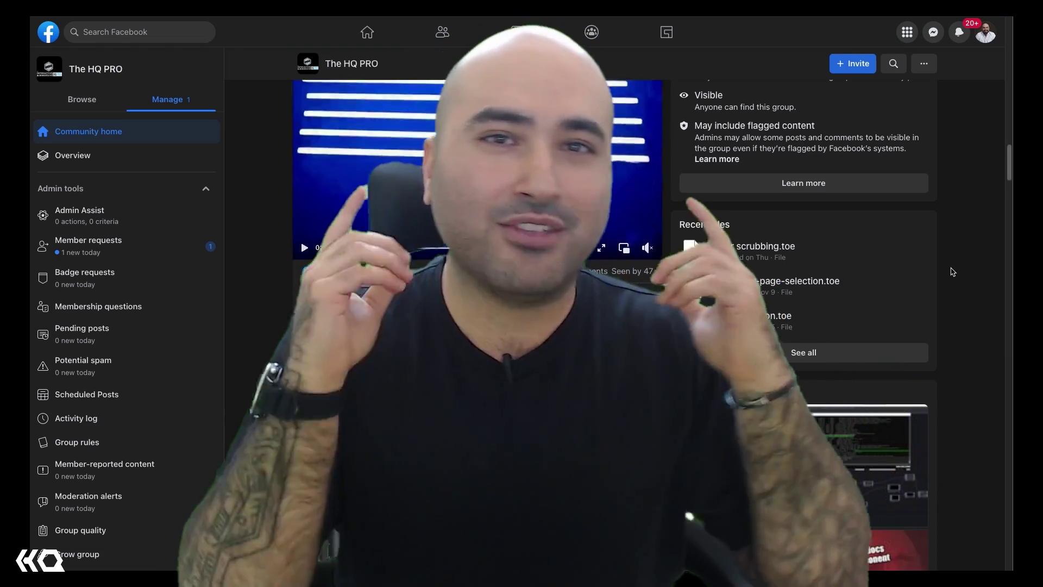